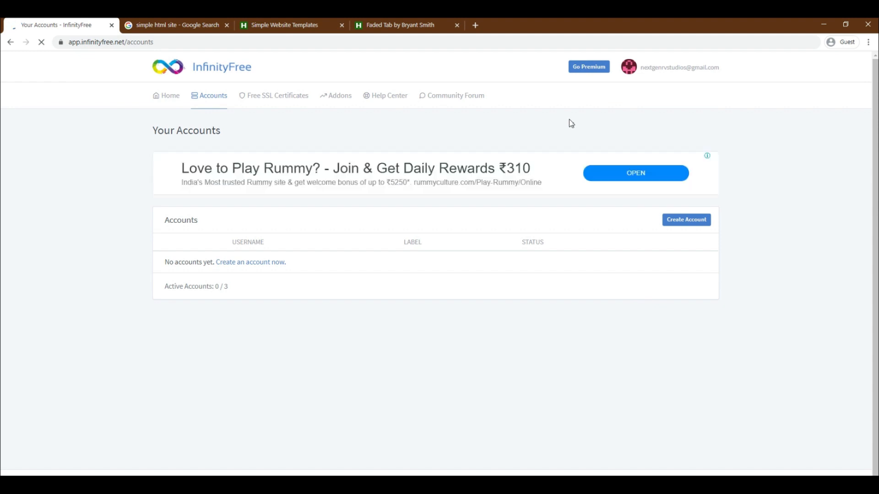
- Start a new hosting account and search for the subdomain nextgenrvtestsite with the .epizy.com extension
{"action": "left_click", "coordinate": [691, 224]}
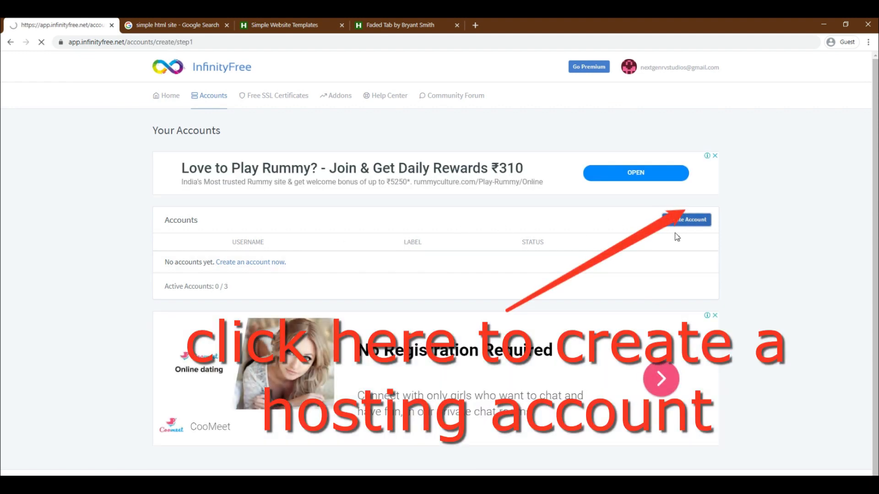
{"action": "left_click", "coordinate": [223, 338]}
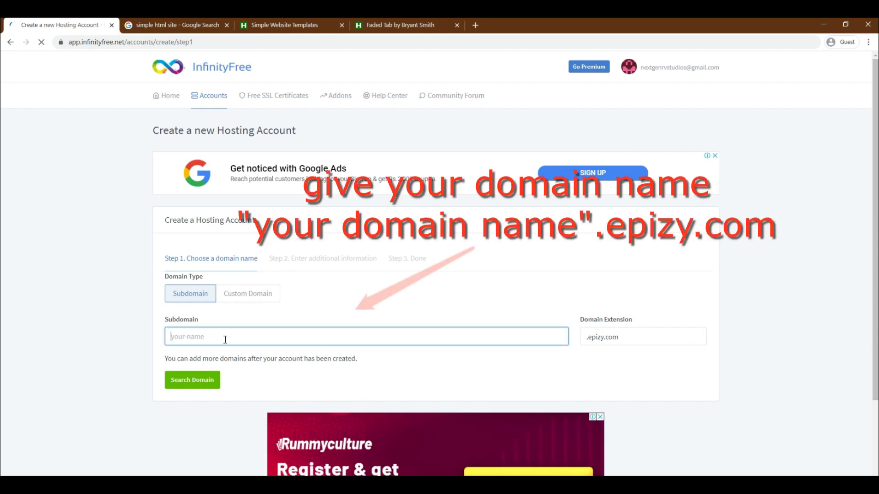
{"action": "type", "text": "nextgenrvtestsite"}
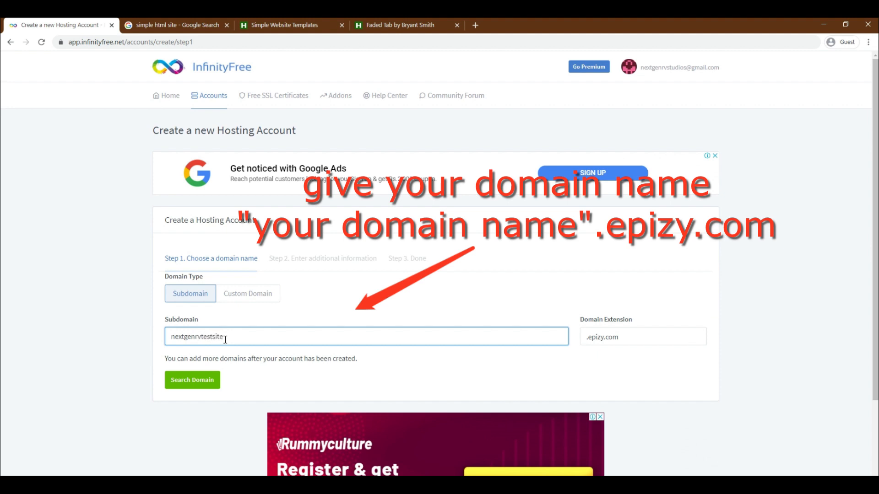
{"action": "left_click", "coordinate": [202, 383]}
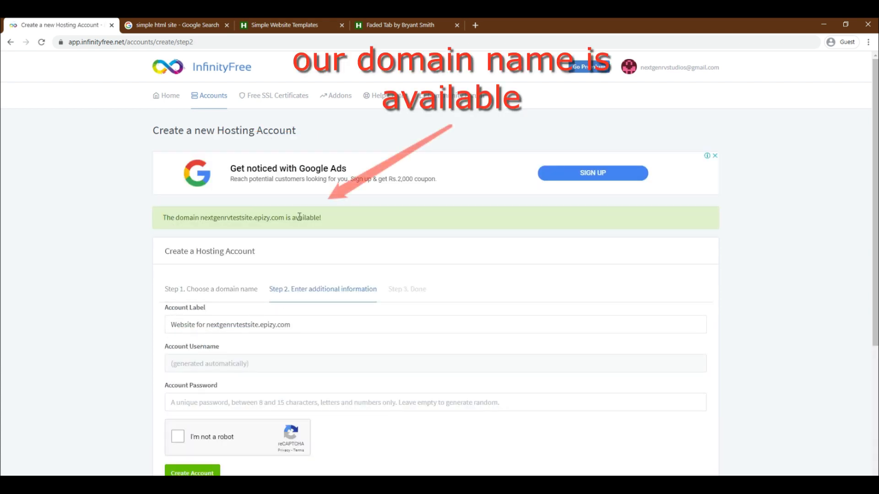
- Complete the robot check and create the hosting account with the default label and an empty password field
{"action": "left_click_drag", "start_coordinate": [323, 219], "coordinate": [148, 220]}
{"action": "scroll", "coordinate": [138, 309], "scroll_direction": "down", "scroll_amount": 2}
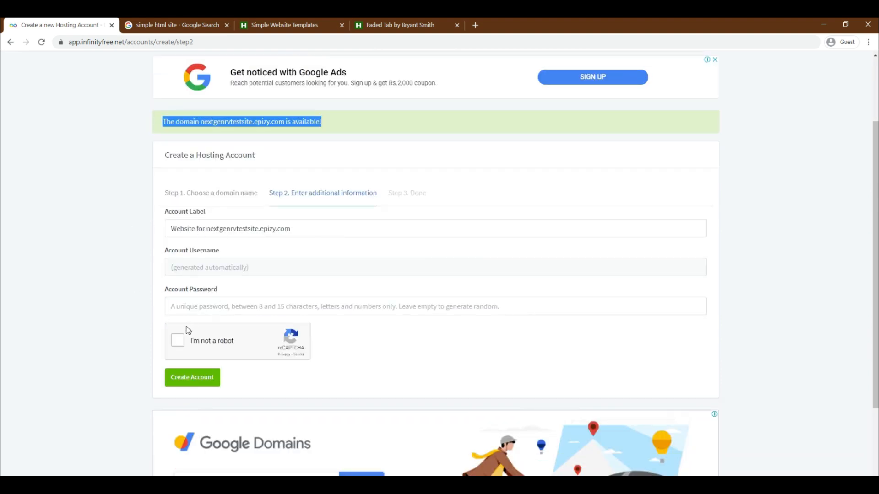
{"action": "left_click", "coordinate": [176, 304]}
{"action": "left_click", "coordinate": [354, 345]}
{"action": "left_click", "coordinate": [186, 344]}
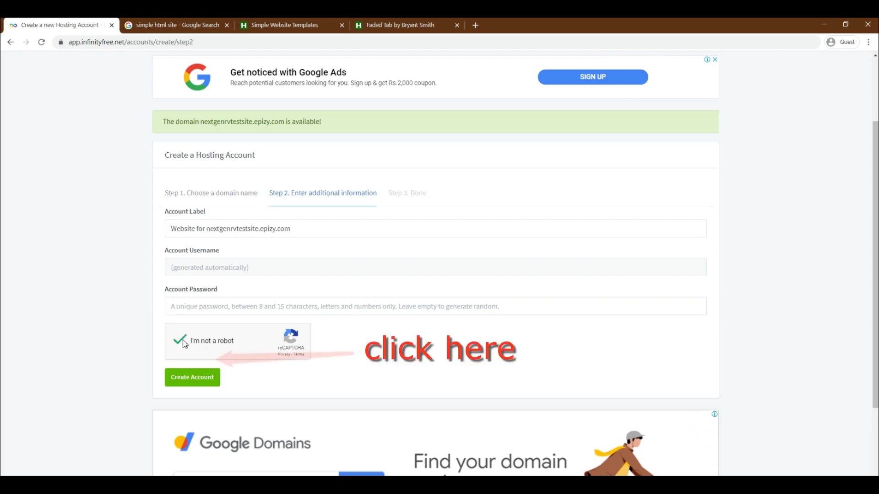
{"action": "left_click", "coordinate": [194, 378]}
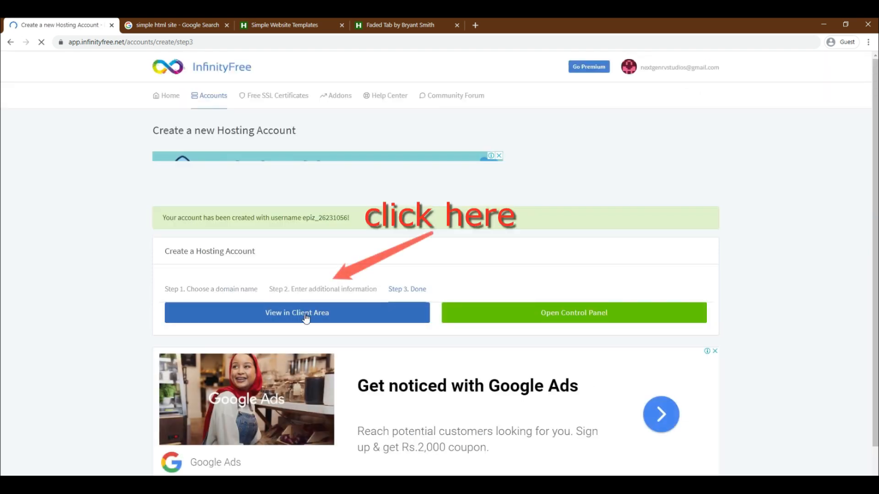
- Review the new account's details in the client area and open its control panel
{"action": "left_click", "coordinate": [275, 317]}
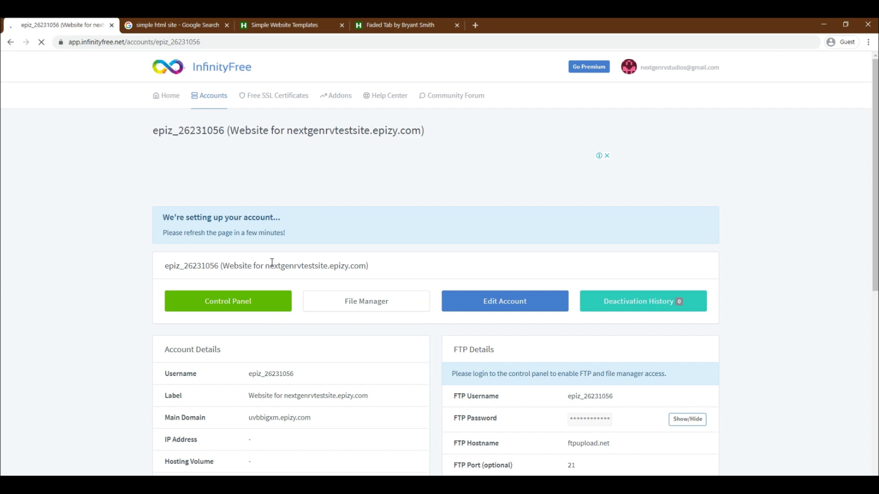
{"action": "scroll", "coordinate": [282, 357], "scroll_direction": "down", "scroll_amount": 3}
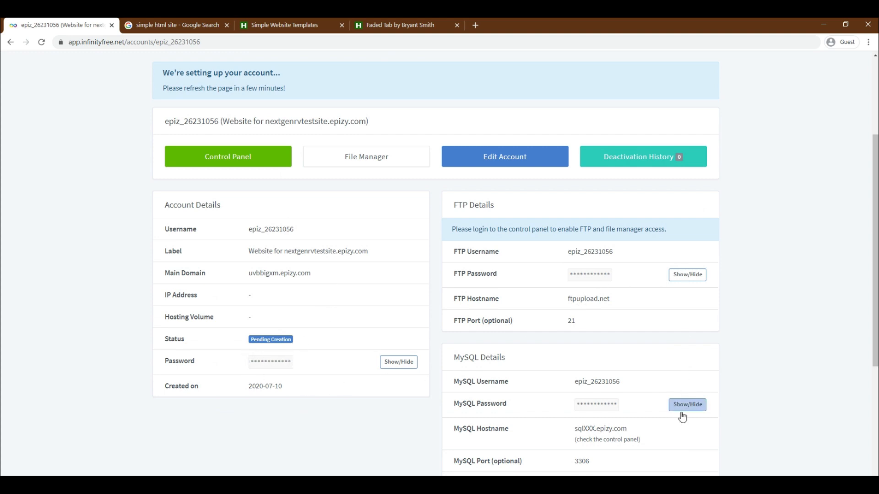
{"action": "scroll", "coordinate": [290, 364], "scroll_direction": "down", "scroll_amount": 2}
{"action": "scroll", "coordinate": [256, 371], "scroll_direction": "up", "scroll_amount": 1}
{"action": "scroll", "coordinate": [248, 373], "scroll_direction": "up", "scroll_amount": 5}
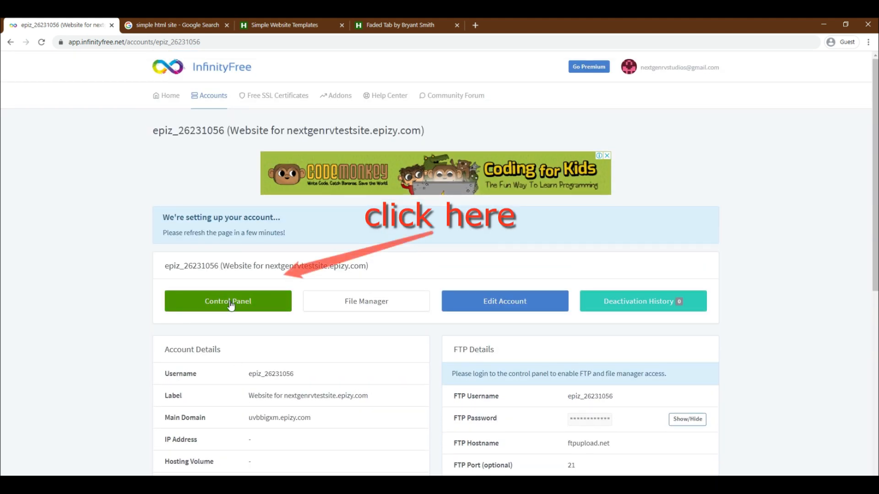
{"action": "left_click", "coordinate": [231, 306]}
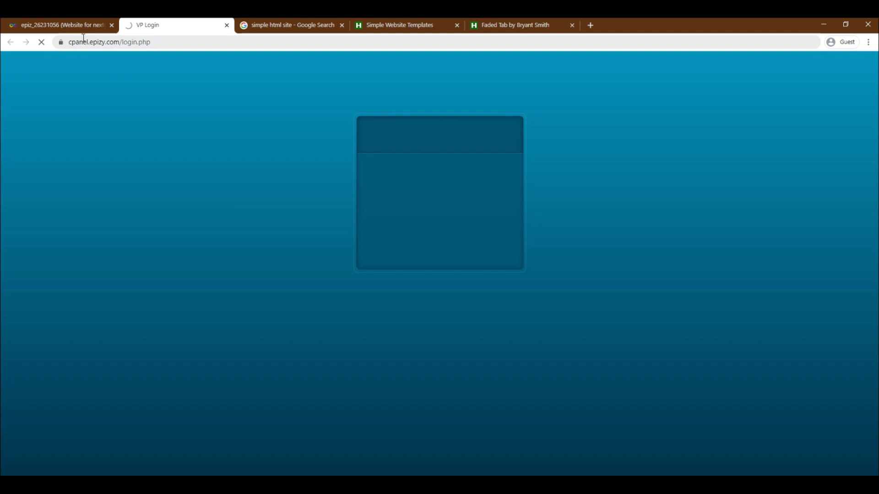
- Visit nextgenrvtestsite.epizy.com from the domain name shown on the account page
{"action": "left_click", "coordinate": [78, 26]}
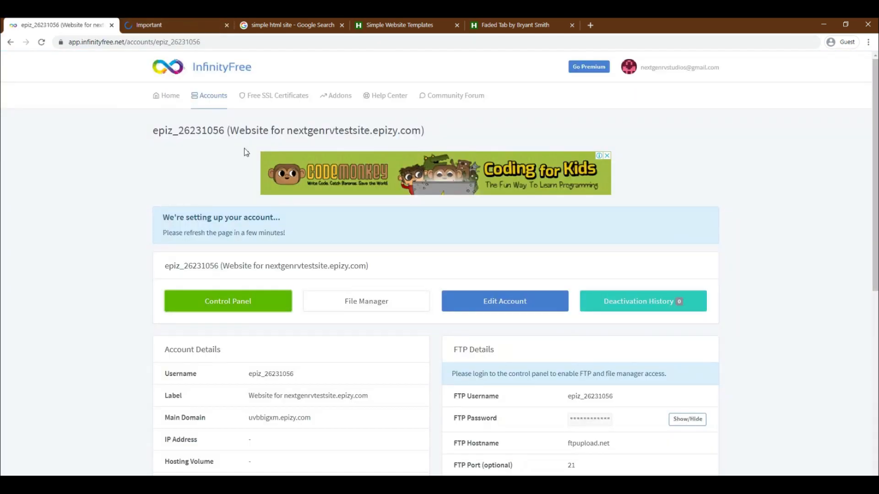
{"action": "left_click_drag", "start_coordinate": [265, 266], "coordinate": [365, 271]}
{"action": "right_click", "coordinate": [363, 270]}
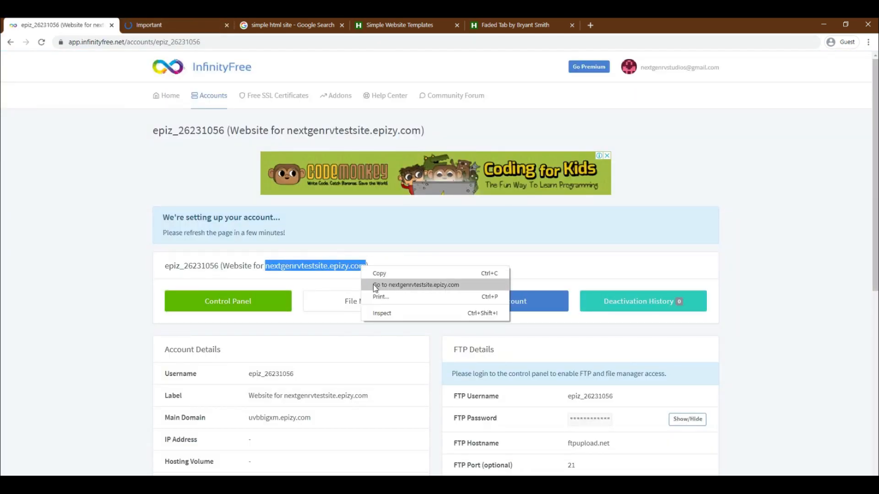
{"action": "left_click", "coordinate": [371, 285]}
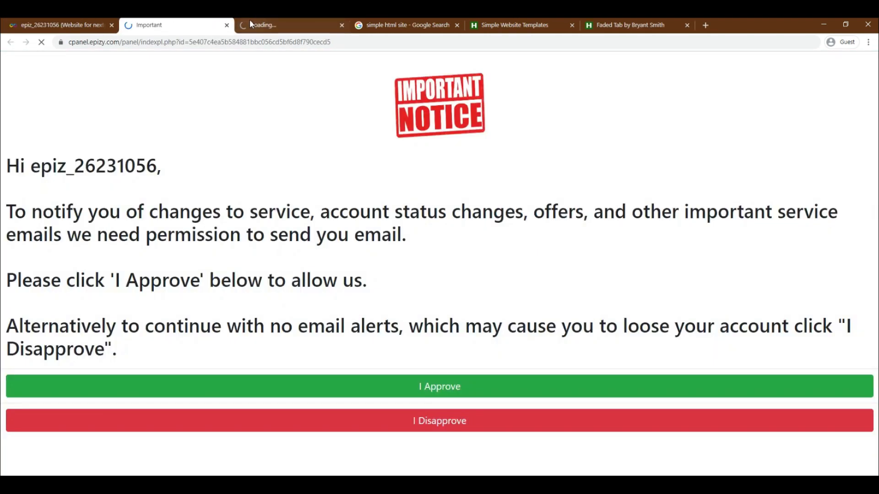
{"action": "left_click", "coordinate": [262, 22]}
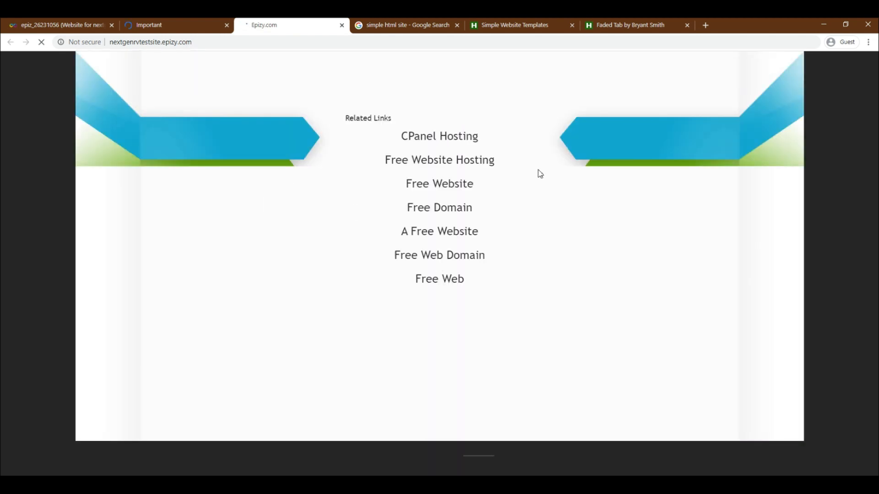
- Approve the control panel's email notice and open the htdocs folder in the Online File Manager
{"action": "left_click", "coordinate": [184, 22]}
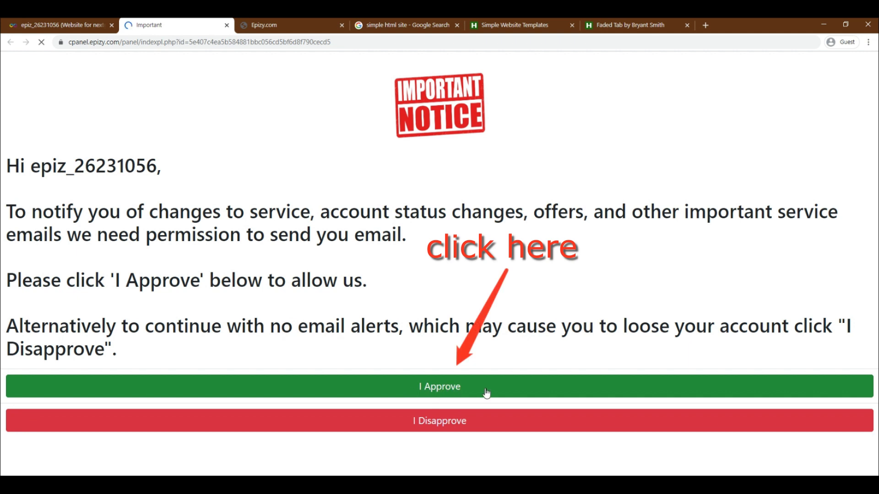
{"action": "left_click", "coordinate": [428, 389]}
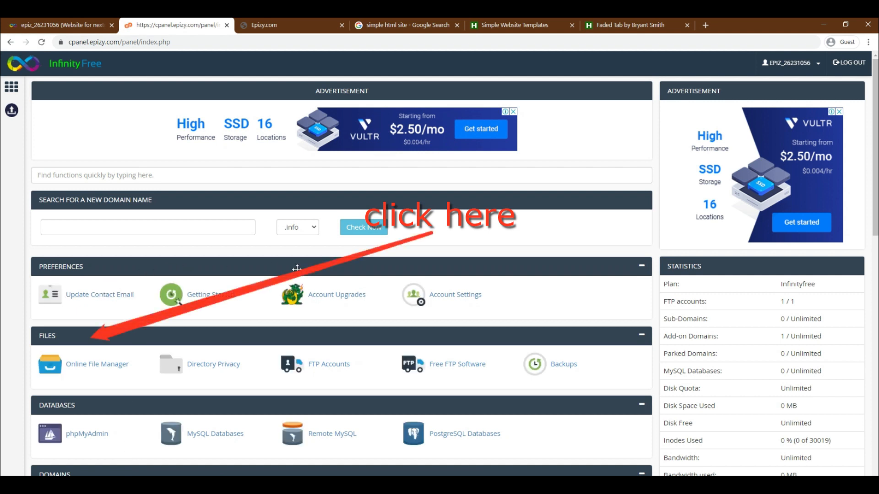
{"action": "left_click", "coordinate": [109, 369]}
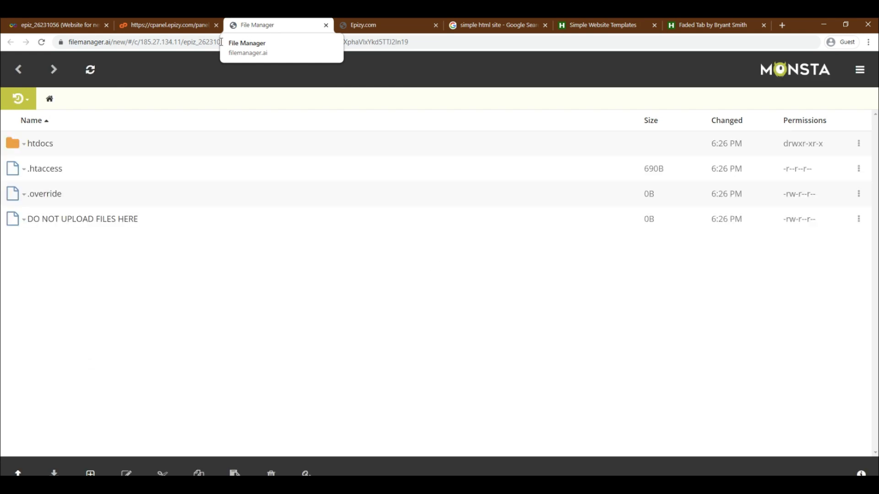
{"action": "left_click", "coordinate": [40, 144]}
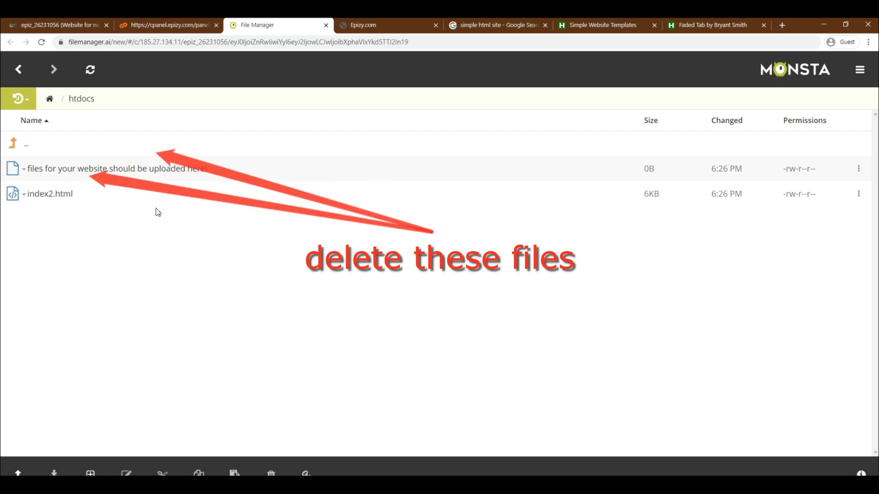
- Delete the "files for your website should be uploaded here" placeholder and index2.html from the htdocs folder
{"action": "right_click", "coordinate": [40, 170]}
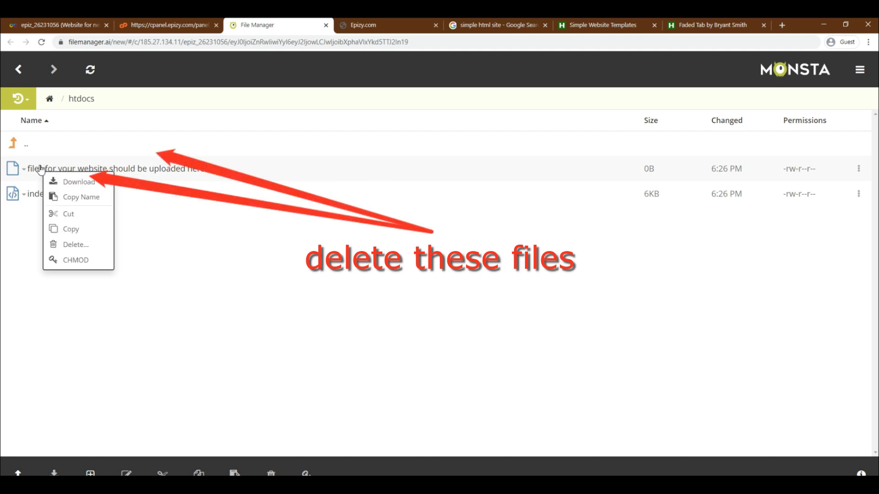
{"action": "left_click", "coordinate": [82, 276]}
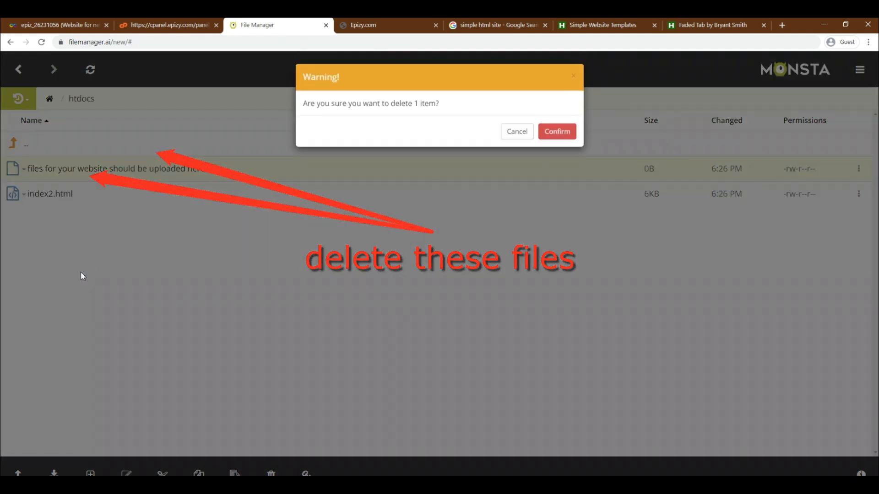
{"action": "left_click", "coordinate": [557, 134]}
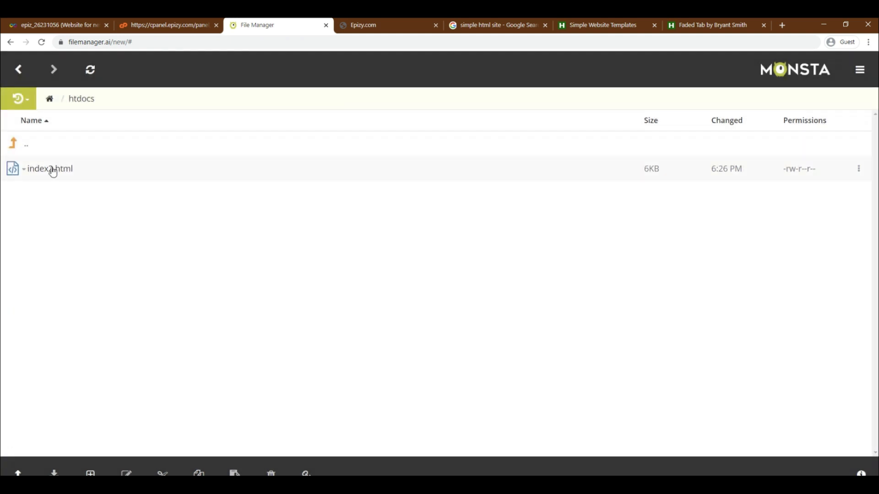
{"action": "right_click", "coordinate": [54, 170]}
{"action": "left_click", "coordinate": [94, 283]}
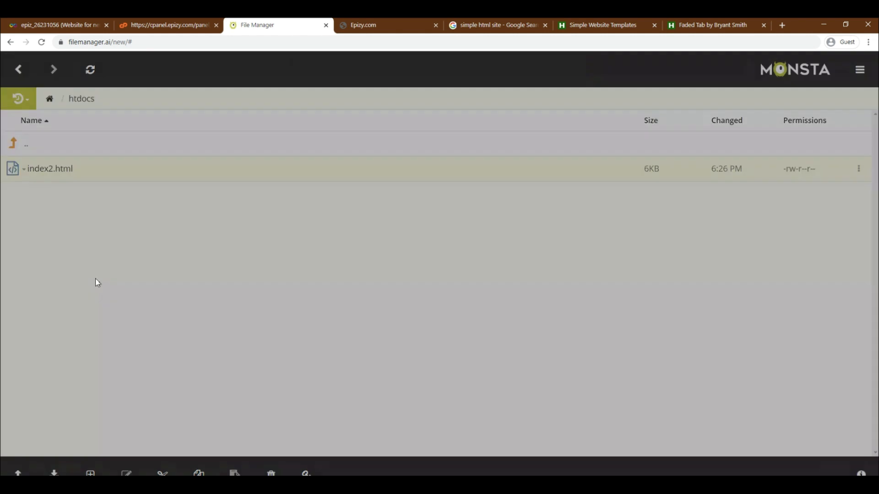
{"action": "left_click", "coordinate": [555, 139]}
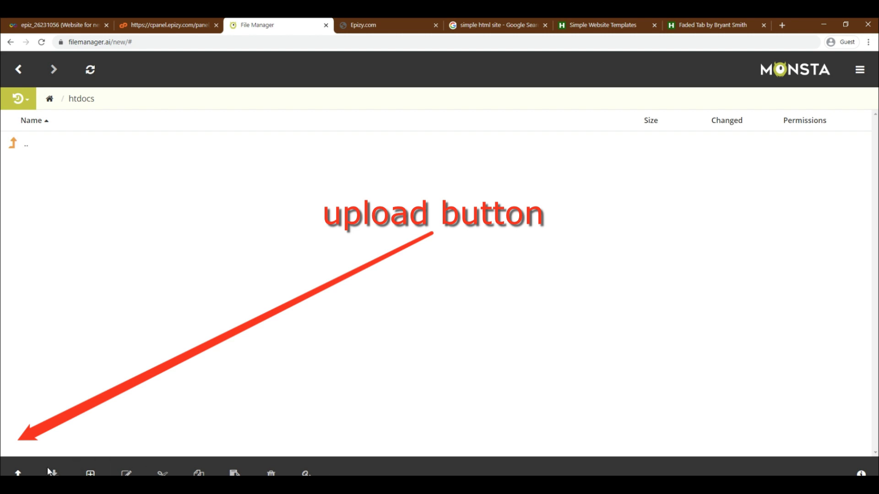
- Upload the fadedtab.zip archive from Downloads to htdocs and unzip it there
{"action": "left_click", "coordinate": [18, 474]}
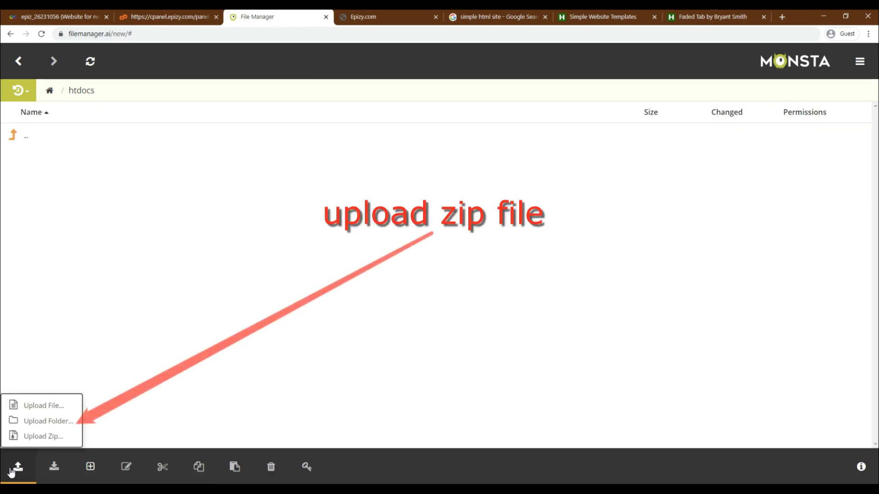
{"action": "left_click", "coordinate": [51, 436]}
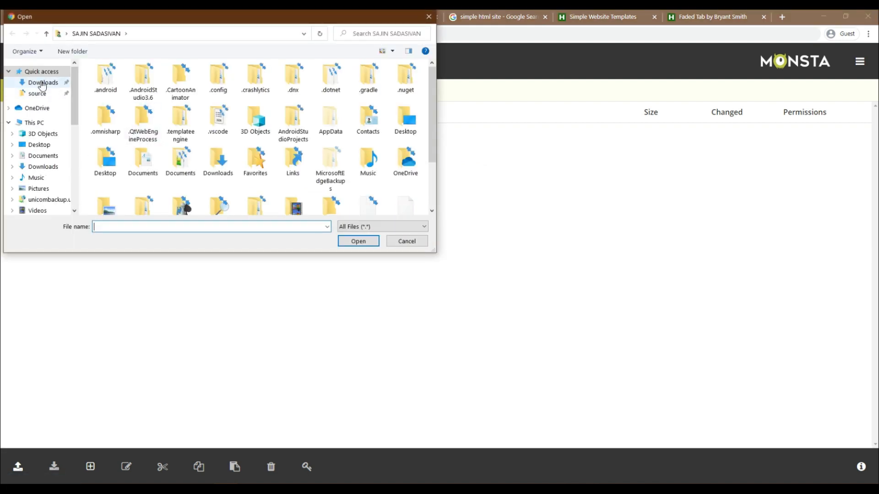
{"action": "left_click", "coordinate": [42, 84]}
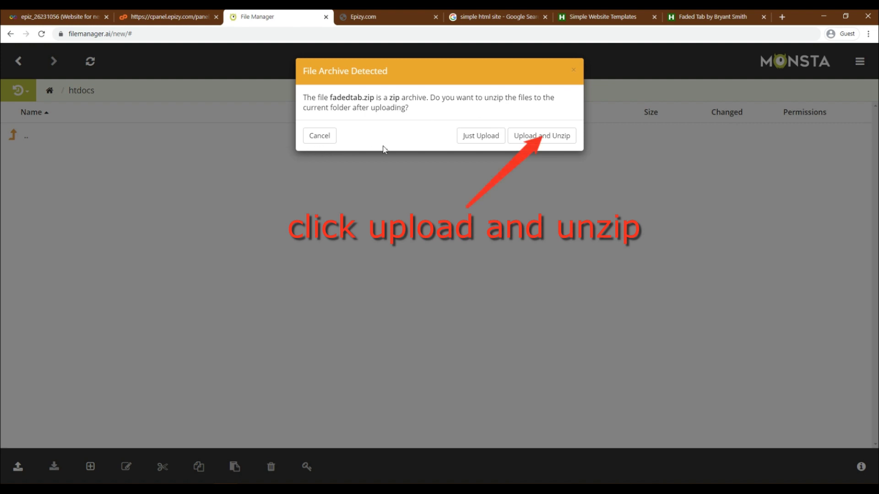
{"action": "left_click", "coordinate": [538, 138]}
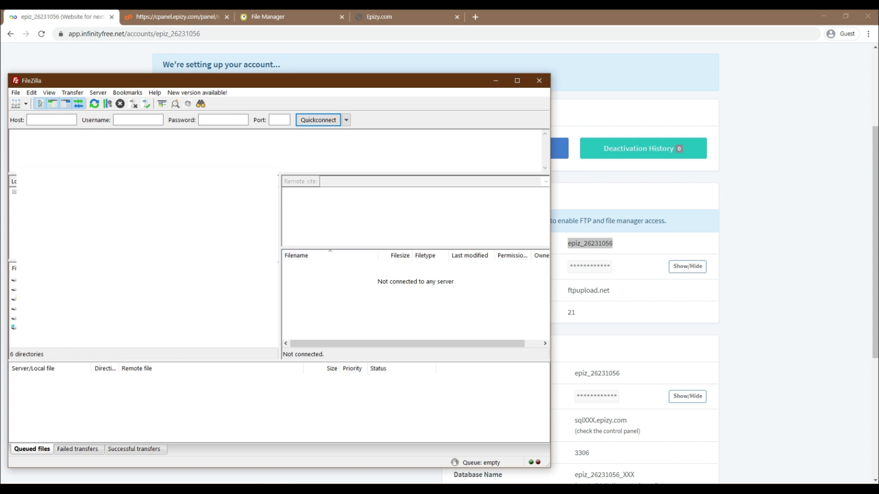
- In FileZilla, browse the local site to the D:\Downloads\fadedtab folder
{"action": "double_click", "coordinate": [35, 308]}
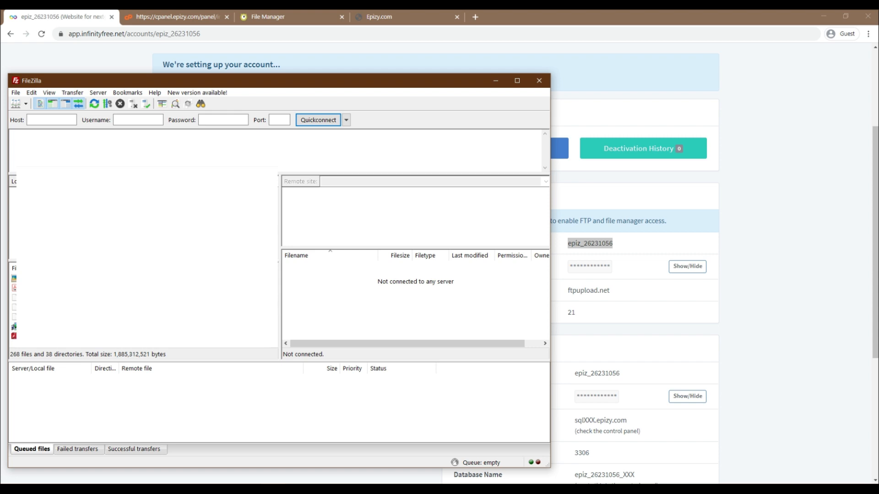
{"action": "scroll", "coordinate": [143, 305], "scroll_direction": "down", "scroll_amount": 5}
{"action": "left_click", "coordinate": [142, 304]}
{"action": "scroll", "coordinate": [142, 304], "scroll_direction": "down", "scroll_amount": 3}
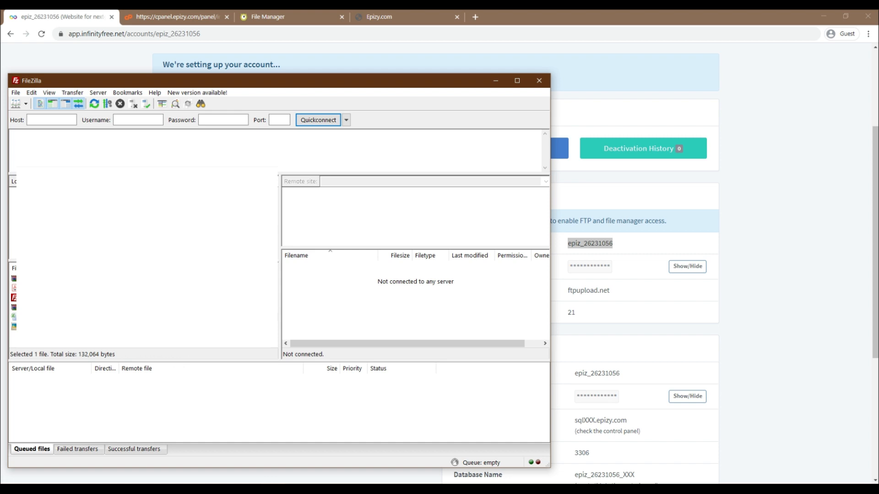
{"action": "scroll", "coordinate": [143, 305], "scroll_direction": "up", "scroll_amount": 3}
{"action": "scroll", "coordinate": [143, 307], "scroll_direction": "down", "scroll_amount": 8}
{"action": "scroll", "coordinate": [13, 306], "scroll_direction": "up", "scroll_amount": 5}
{"action": "scroll", "coordinate": [143, 307], "scroll_direction": "up", "scroll_amount": 2}
{"action": "double_click", "coordinate": [45, 336]}
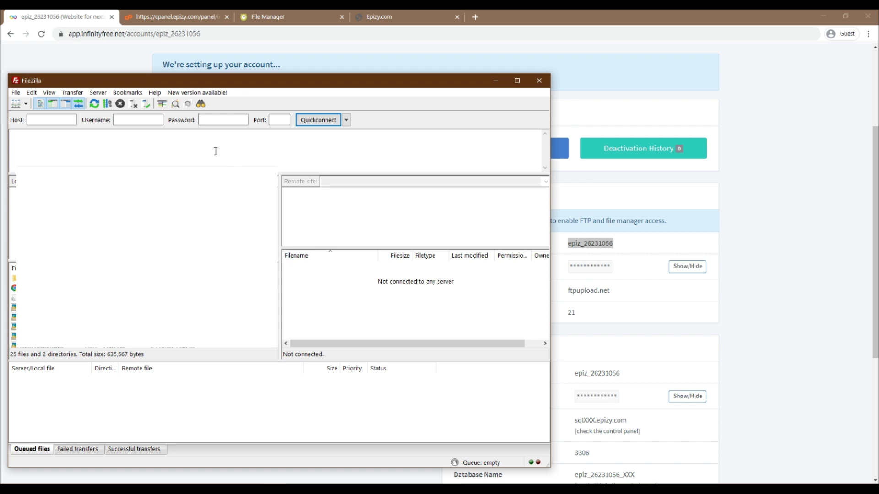
- Fill in FileZilla's connection details with the account's FTP username and the host ftpupload.net
{"action": "left_click", "coordinate": [128, 122]}
{"action": "type", "text": "epiz_26231056"}
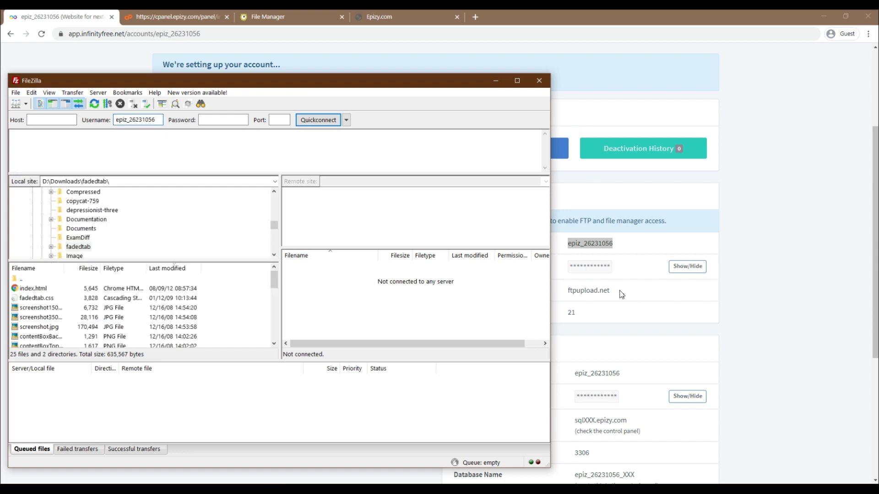
{"action": "left_click_drag", "start_coordinate": [622, 295], "coordinate": [566, 291]}
{"action": "key", "text": "ctrl+c"}
{"action": "key", "text": "alt+Tab"}
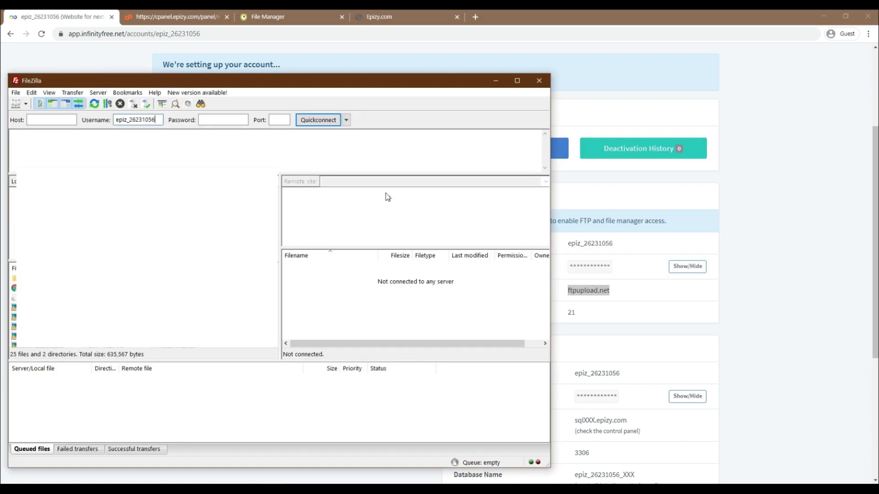
{"action": "left_click", "coordinate": [42, 116]}
{"action": "key", "text": "ctrl+v"}
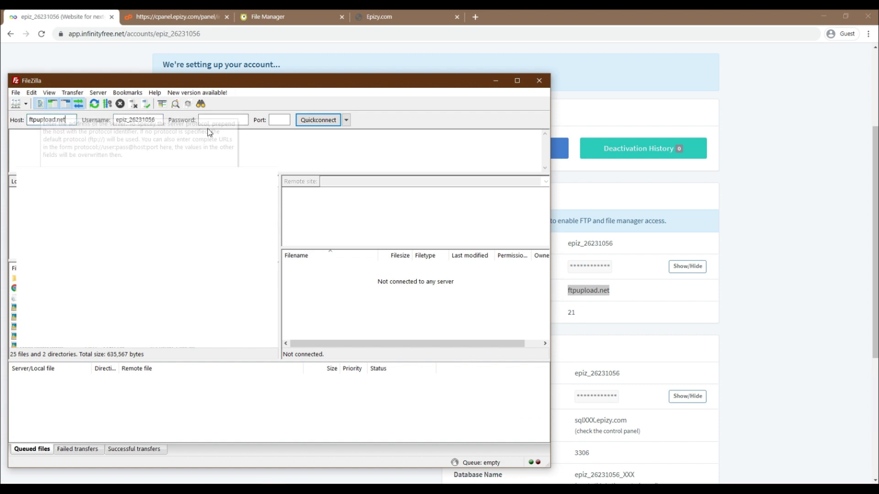
- Copy the revealed FTP password from the account's FTP details into FileZilla's password field and connect to the server
{"action": "left_click", "coordinate": [685, 262]}
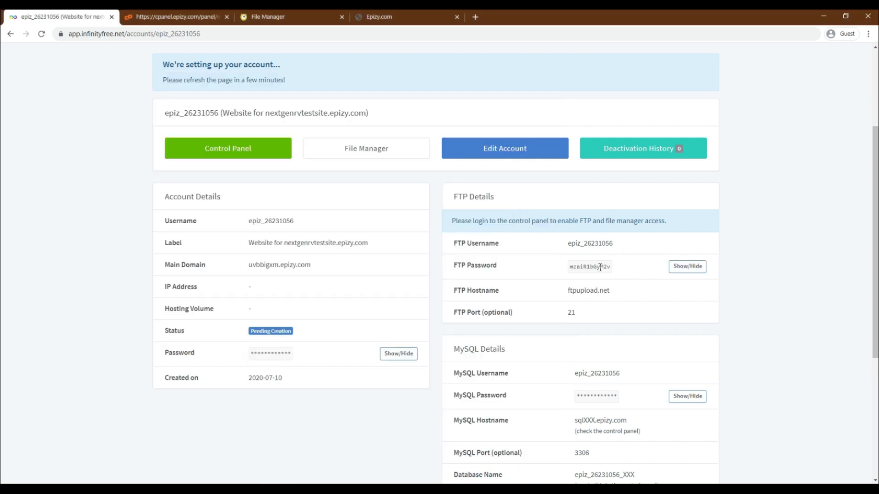
{"action": "double_click", "coordinate": [603, 267]}
{"action": "key", "text": "ctrl+c"}
{"action": "key", "text": "alt+Tab"}
{"action": "left_click", "coordinate": [223, 119]}
{"action": "key", "text": "ctrl+v"}
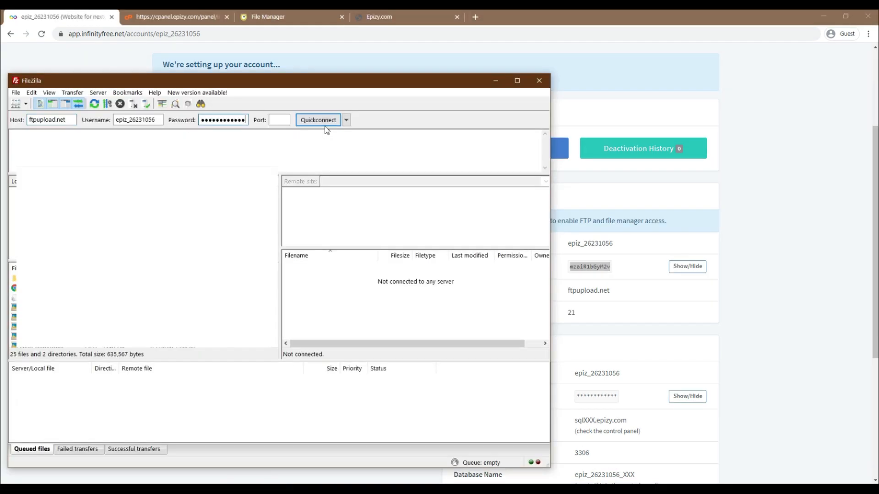
{"action": "left_click", "coordinate": [321, 120]}
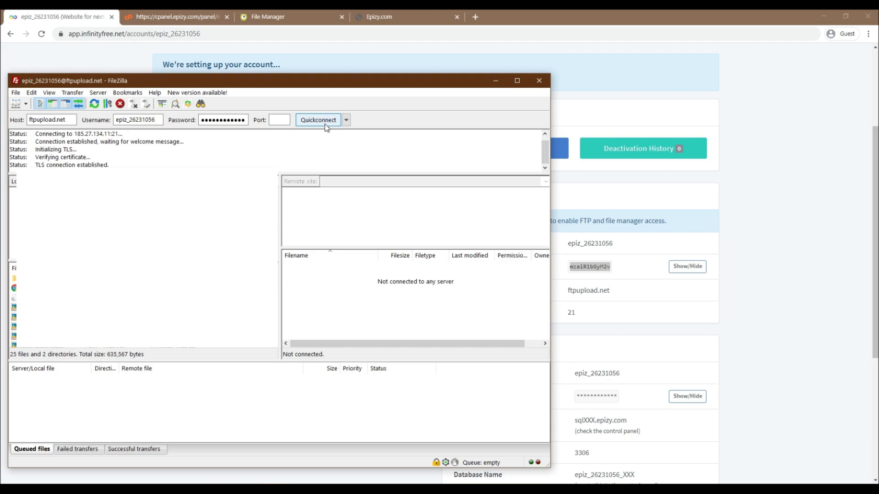
- Reload nextgenrvtestsite.epizy.com in the browser to check whether the uploaded website loads
{"action": "left_click", "coordinate": [364, 18]}
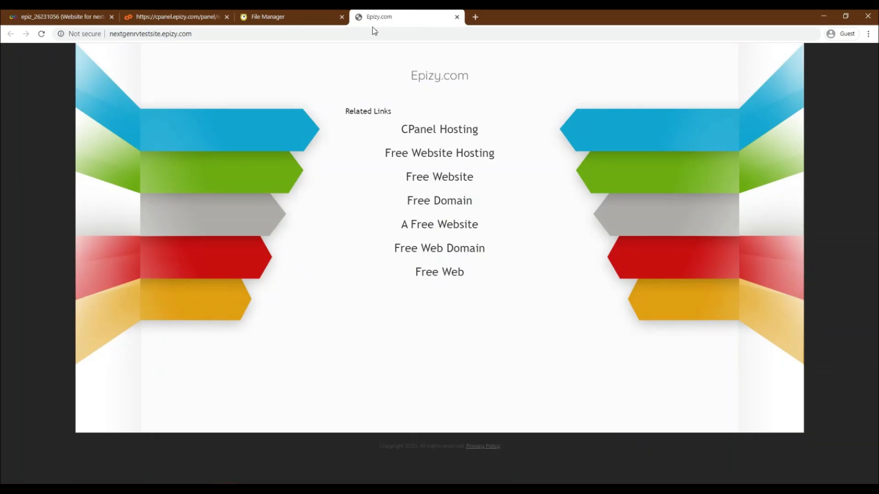
{"action": "left_click", "coordinate": [371, 33]}
{"action": "key", "text": "Return"}
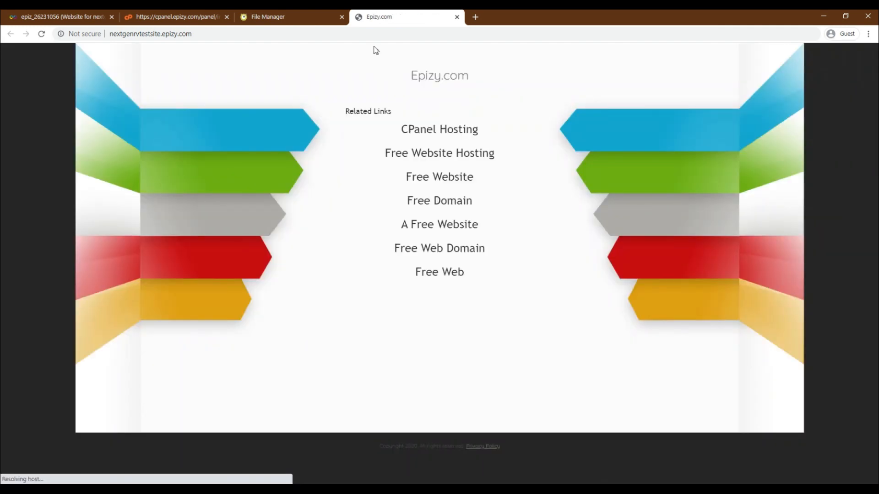
- Refresh the htdocs folder in the online file manager and check the list of uploaded template files
{"action": "left_click", "coordinate": [257, 17]}
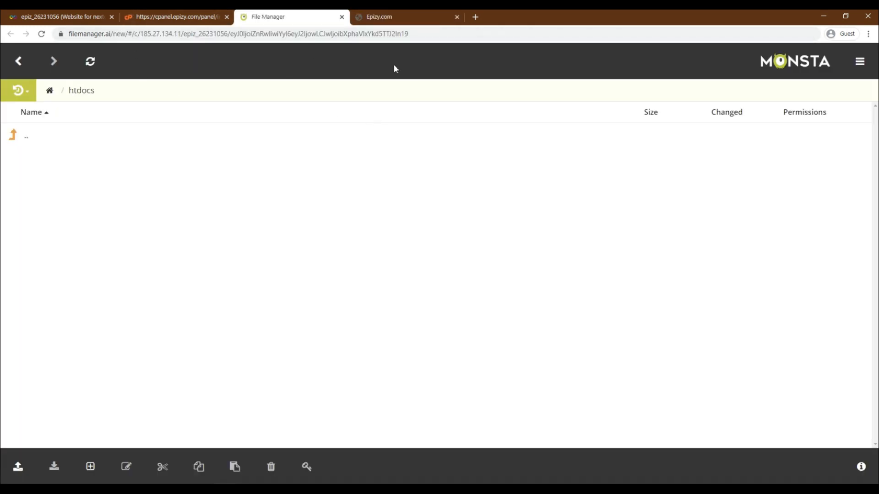
{"action": "left_click", "coordinate": [94, 61]}
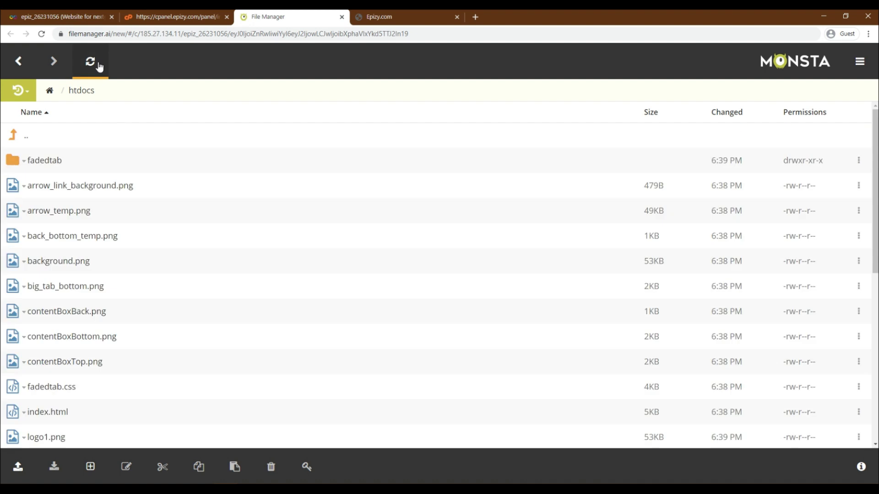
{"action": "scroll", "coordinate": [137, 222], "scroll_direction": "down", "scroll_amount": 6}
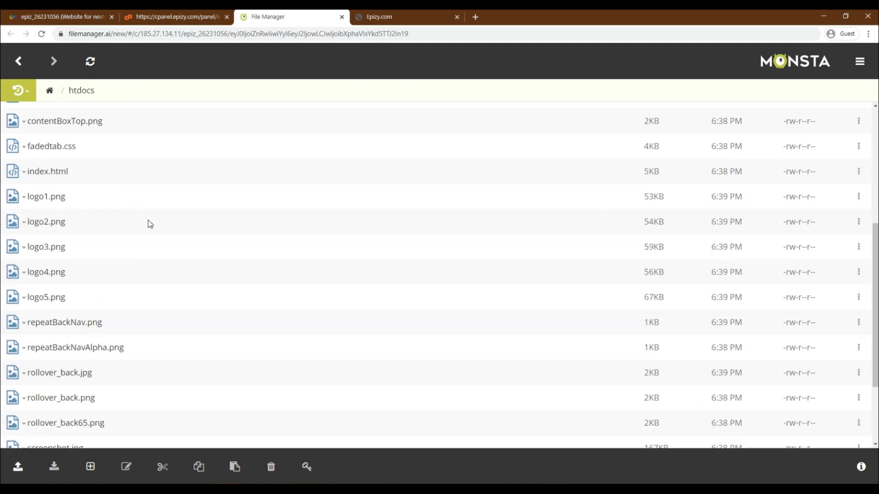
{"action": "scroll", "coordinate": [165, 223], "scroll_direction": "down", "scroll_amount": 2}
{"action": "scroll", "coordinate": [174, 221], "scroll_direction": "up", "scroll_amount": 8}
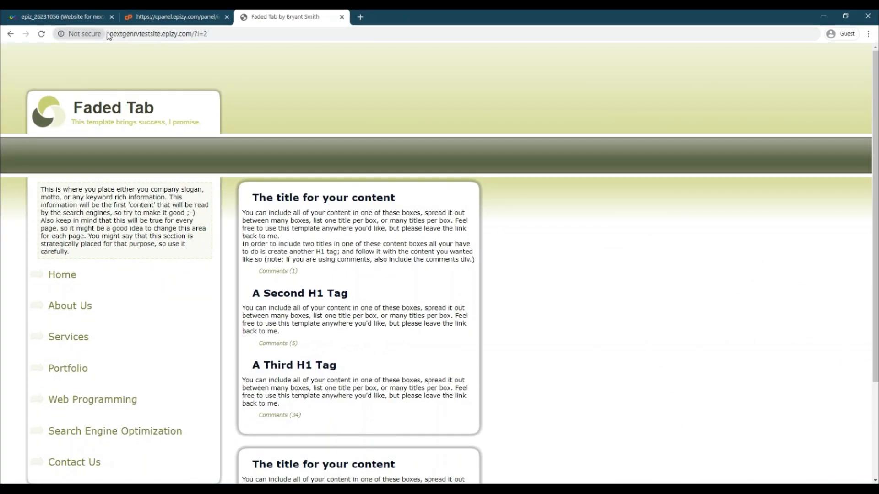
- Inspect the live Faded Tab page and its web address on nextgenrvtestsite.epizy.com
{"action": "left_click", "coordinate": [123, 35]}
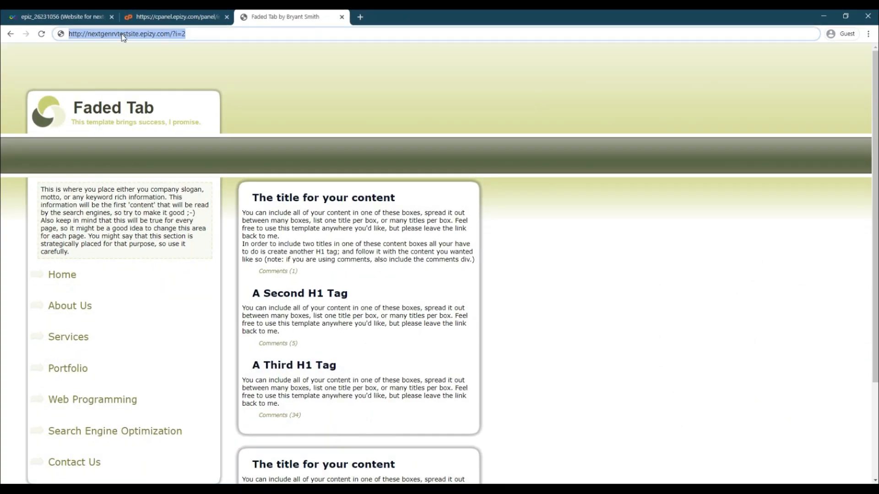
{"action": "left_click", "coordinate": [230, 65]}
{"action": "left_click", "coordinate": [157, 33]}
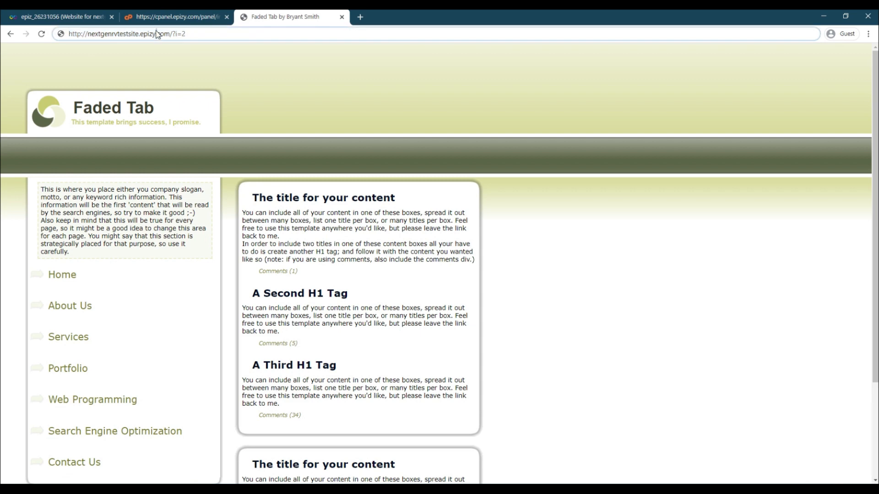
{"action": "left_click_drag", "start_coordinate": [202, 35], "coordinate": [40, 35]}
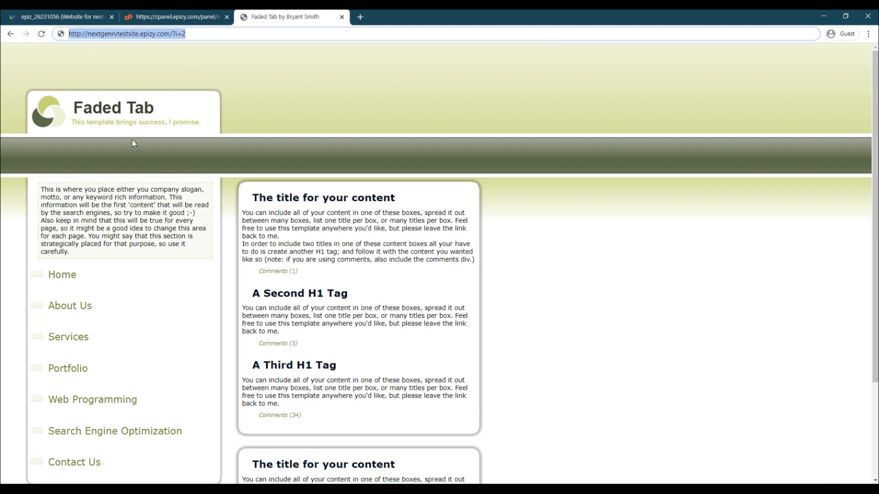
{"action": "scroll", "coordinate": [295, 242], "scroll_direction": "down", "scroll_amount": 3}
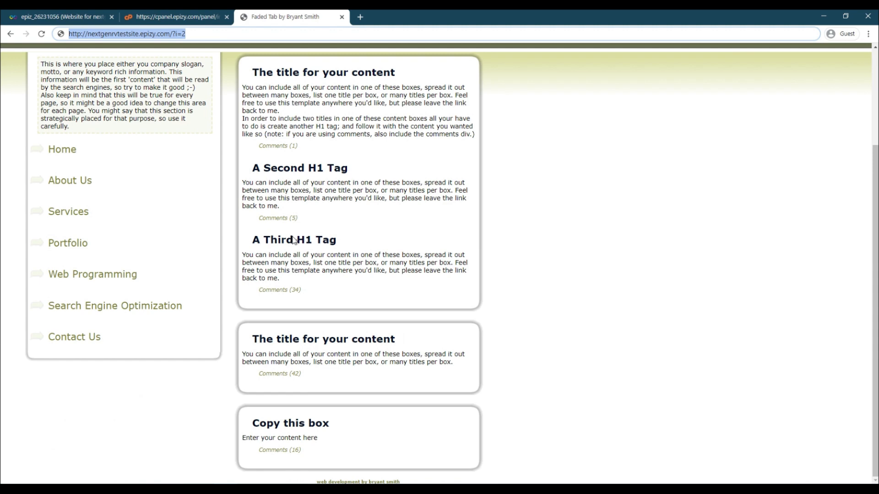
{"action": "scroll", "coordinate": [334, 411], "scroll_direction": "up", "scroll_amount": 3}
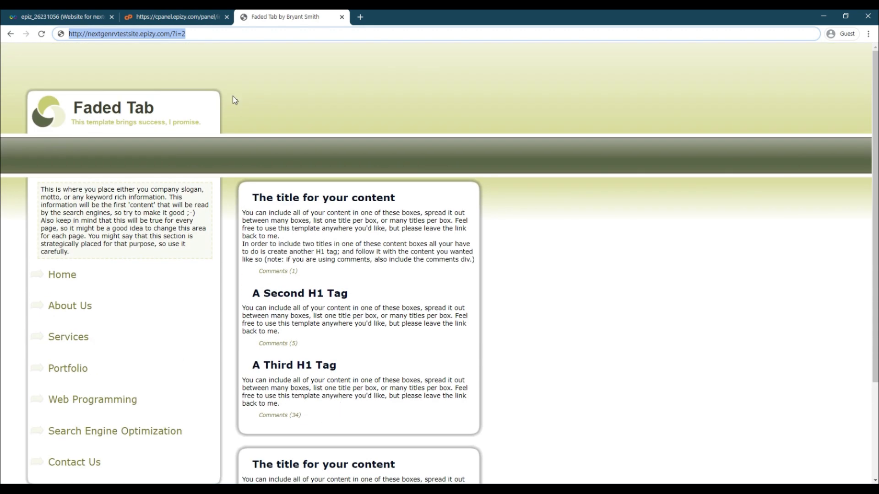
{"action": "left_click", "coordinate": [140, 34]}
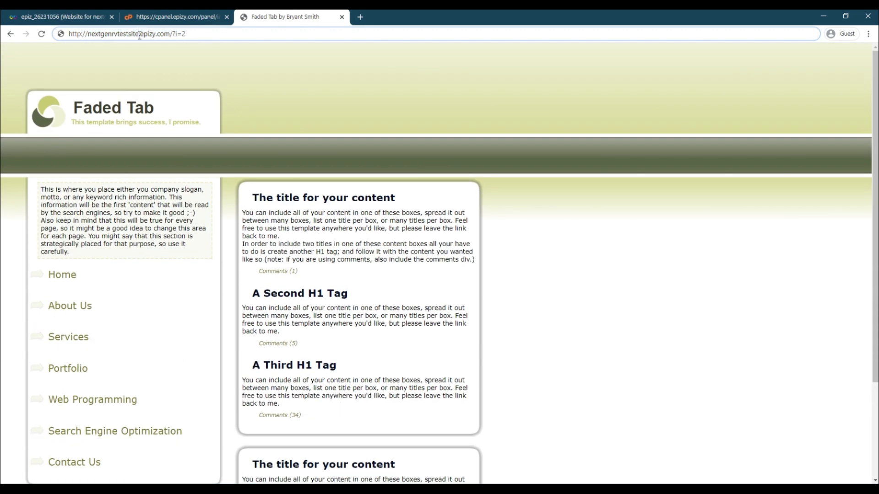
- Open the Online File Manager and phpMyAdmin from the hosting control panel and look through its other tool sections
{"action": "left_click", "coordinate": [183, 18]}
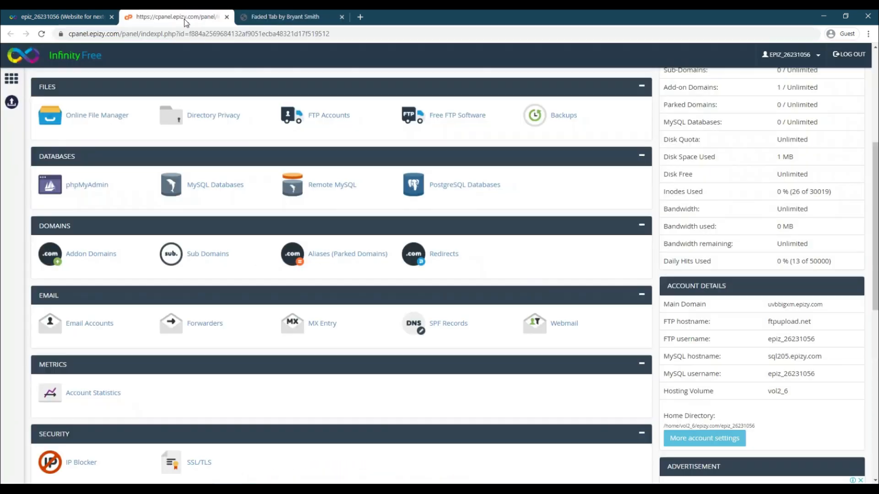
{"action": "left_click", "coordinate": [109, 114]}
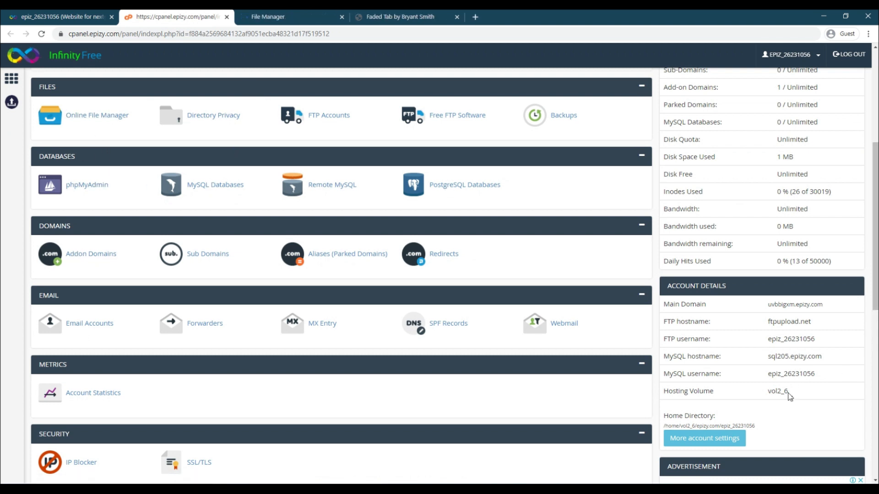
{"action": "left_click_drag", "start_coordinate": [789, 397], "coordinate": [143, 187]}
{"action": "left_click", "coordinate": [69, 186]}
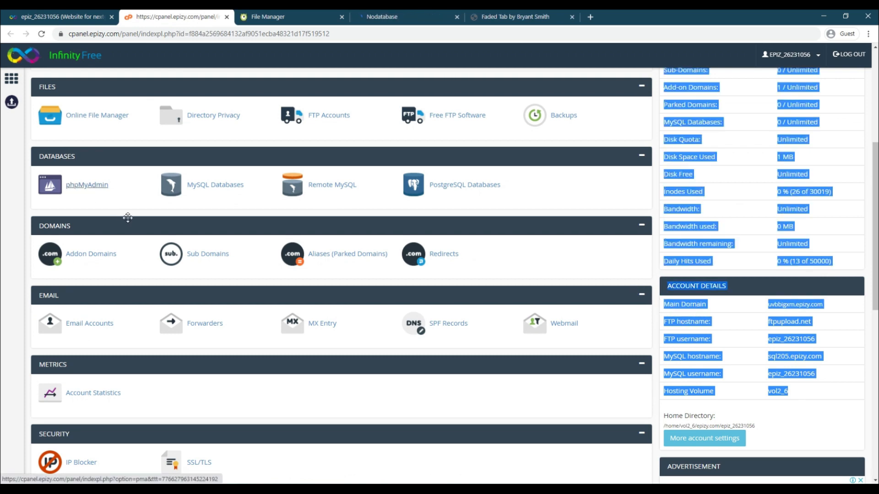
{"action": "scroll", "coordinate": [238, 299], "scroll_direction": "down", "scroll_amount": 4}
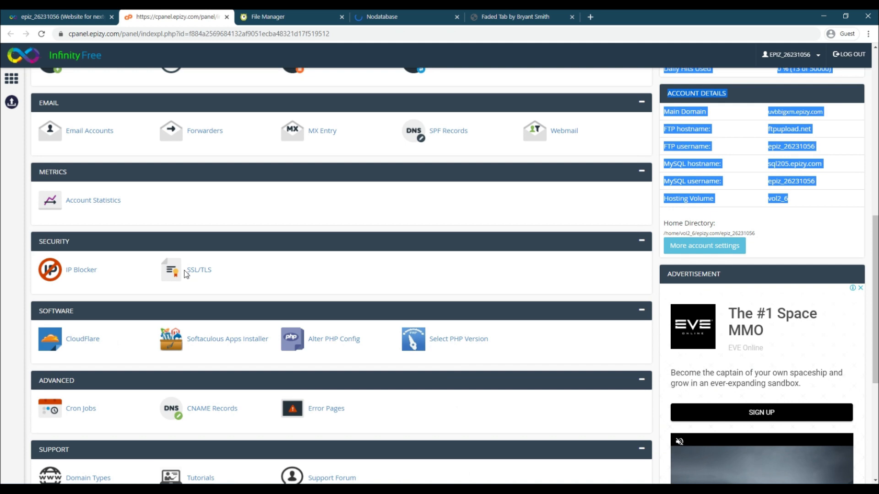
{"action": "scroll", "coordinate": [205, 327], "scroll_direction": "down", "scroll_amount": 2}
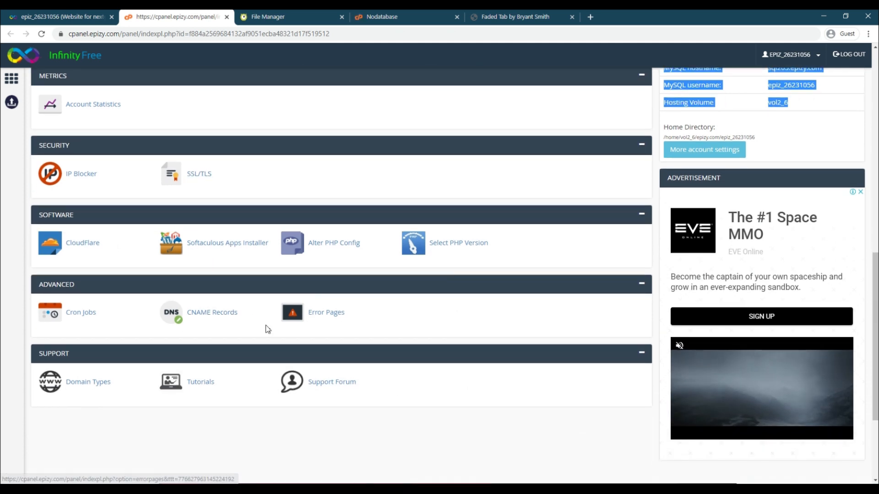
{"action": "scroll", "coordinate": [265, 328], "scroll_direction": "up", "scroll_amount": 8}
{"action": "scroll", "coordinate": [264, 326], "scroll_direction": "up", "scroll_amount": 2}
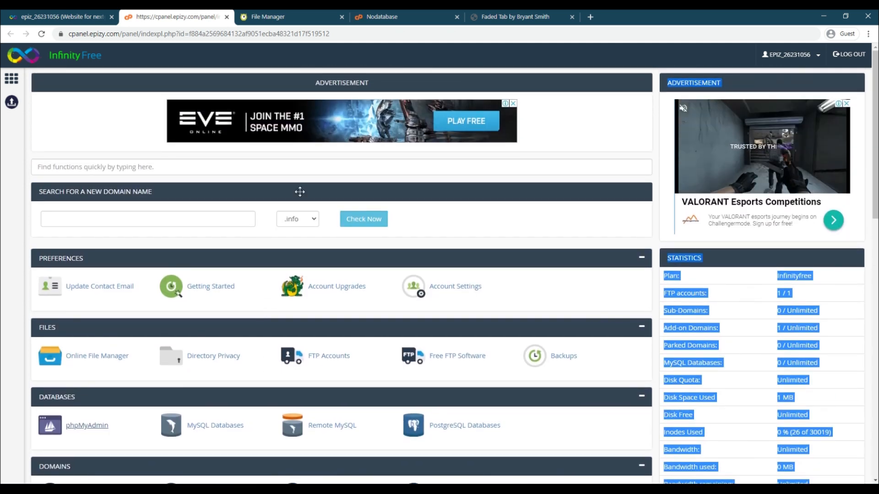
- Open the htdocs folder in the file manager and look through the website files stored there
{"action": "left_click", "coordinate": [300, 18]}
{"action": "left_click", "coordinate": [42, 137]}
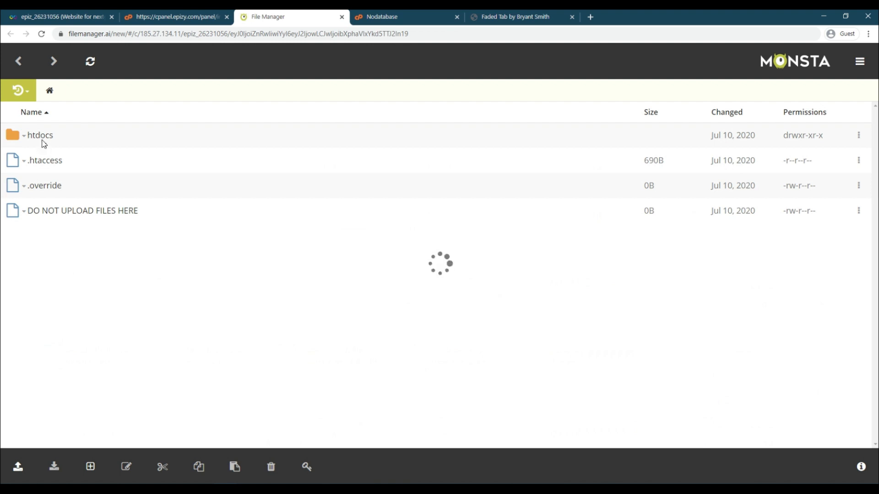
{"action": "scroll", "coordinate": [91, 192], "scroll_direction": "down", "scroll_amount": 7}
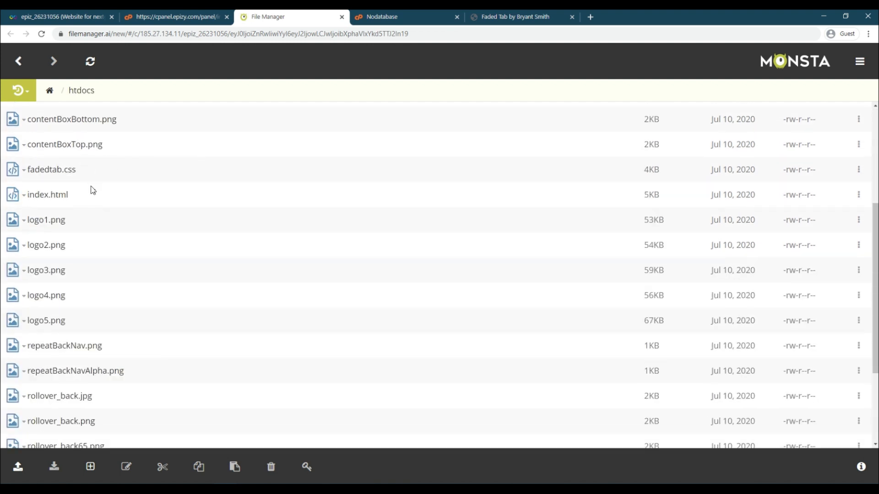
{"action": "scroll", "coordinate": [93, 189], "scroll_direction": "up", "scroll_amount": 8}
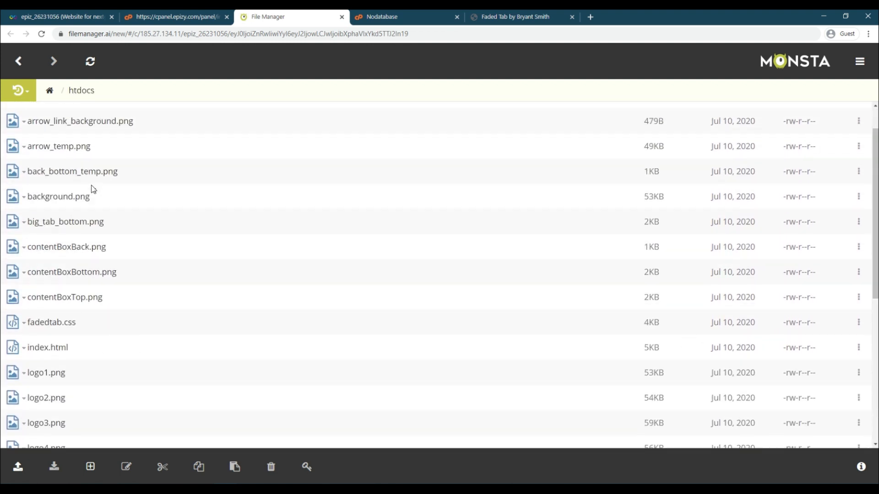
- Open the MySQL database creation page through the link on the phpMyAdmin page
{"action": "left_click", "coordinate": [379, 14]}
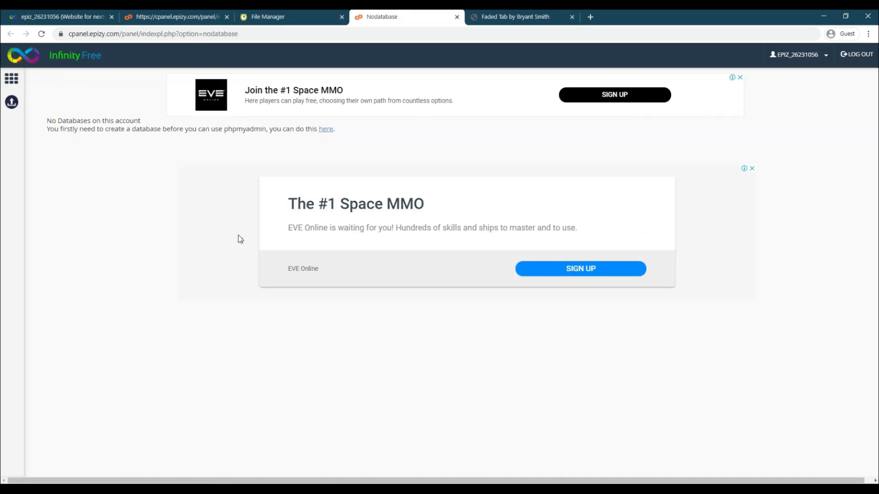
{"action": "left_click", "coordinate": [327, 129]}
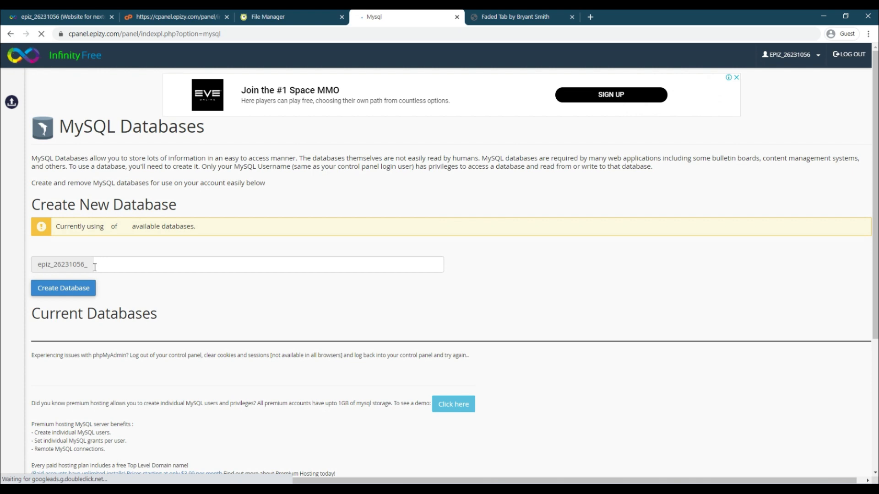